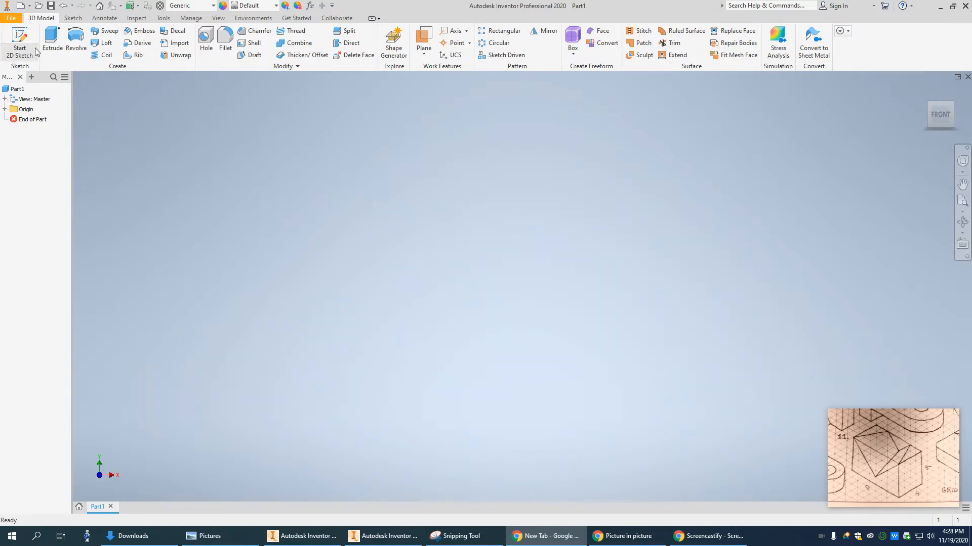
Step: Start a sketch on the front (XY) plane and draw a rectangle about 0.74 in wide with its lower-left corner at the origin
left_click(22, 37)
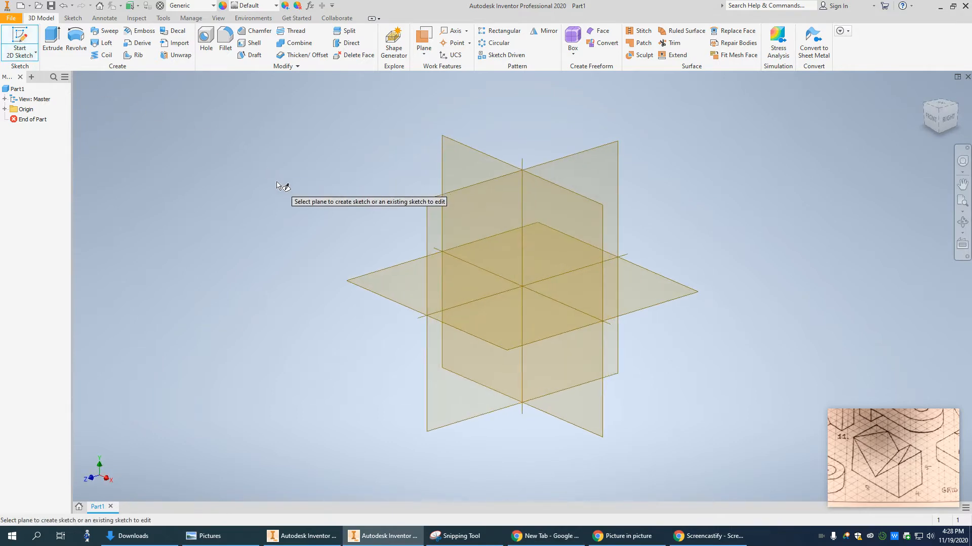
left_click(574, 277)
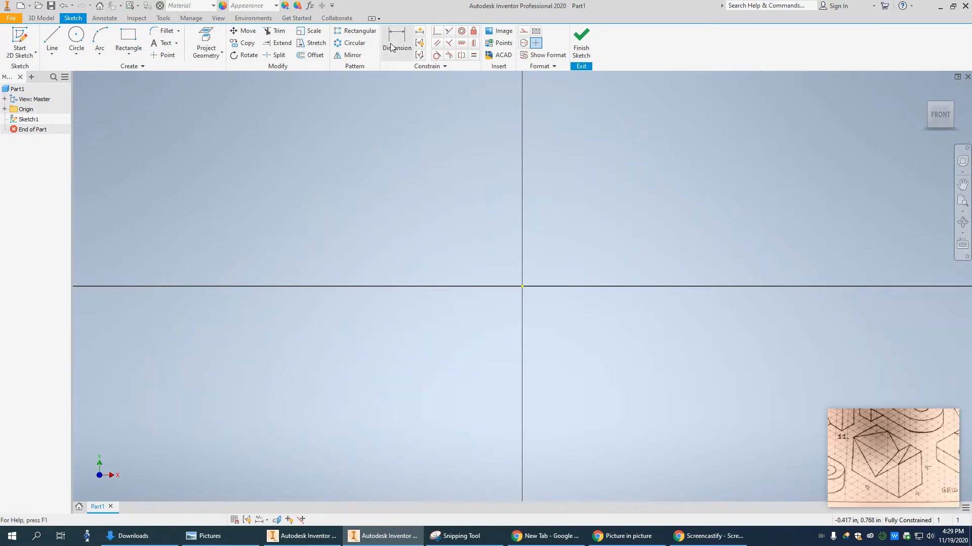
left_click(128, 40)
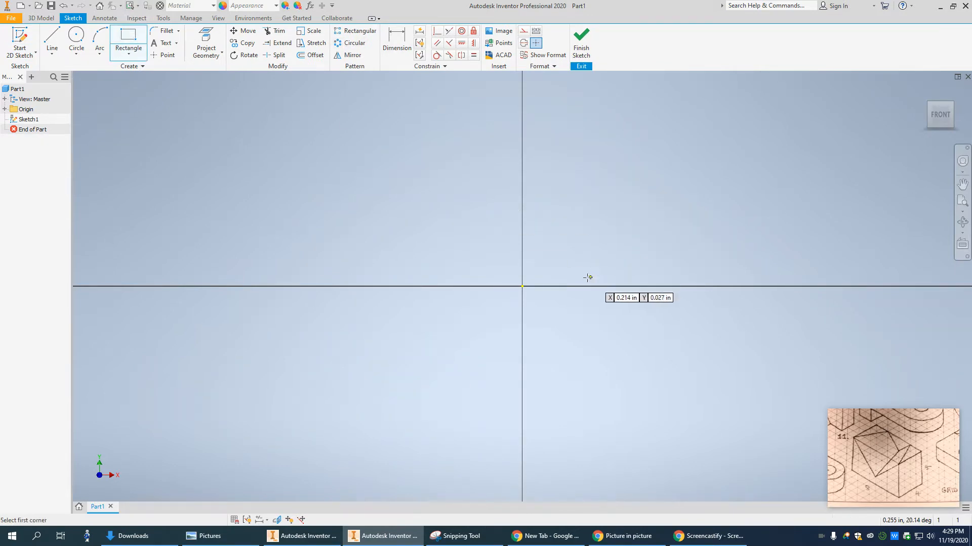
left_click(522, 287)
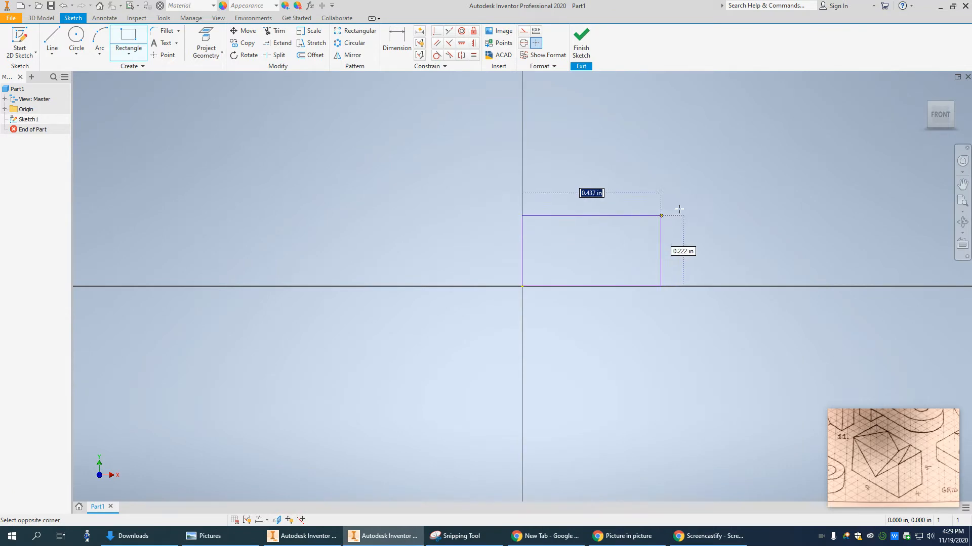
left_click(756, 185)
Step: Dimension the rectangle's top edge and set its width to 2 in
key("d")
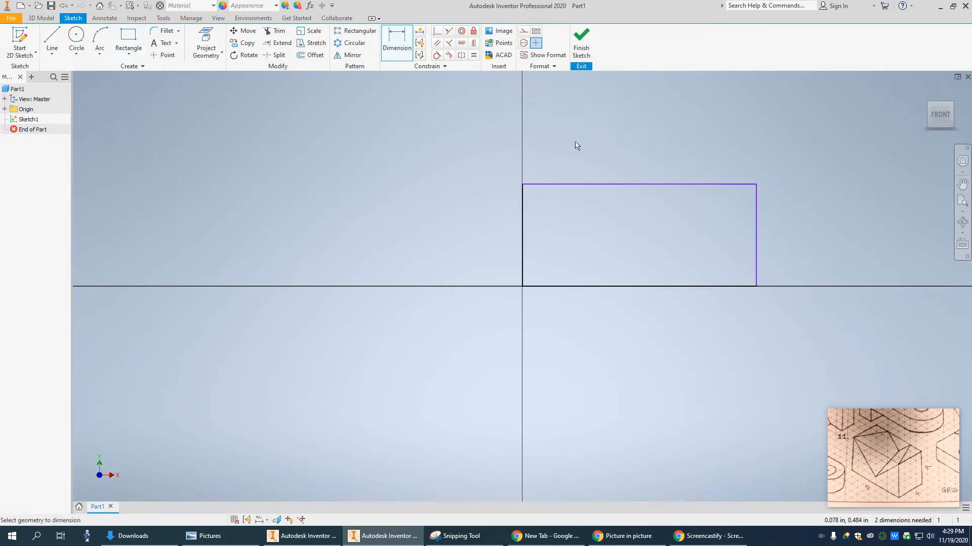
left_click(640, 184)
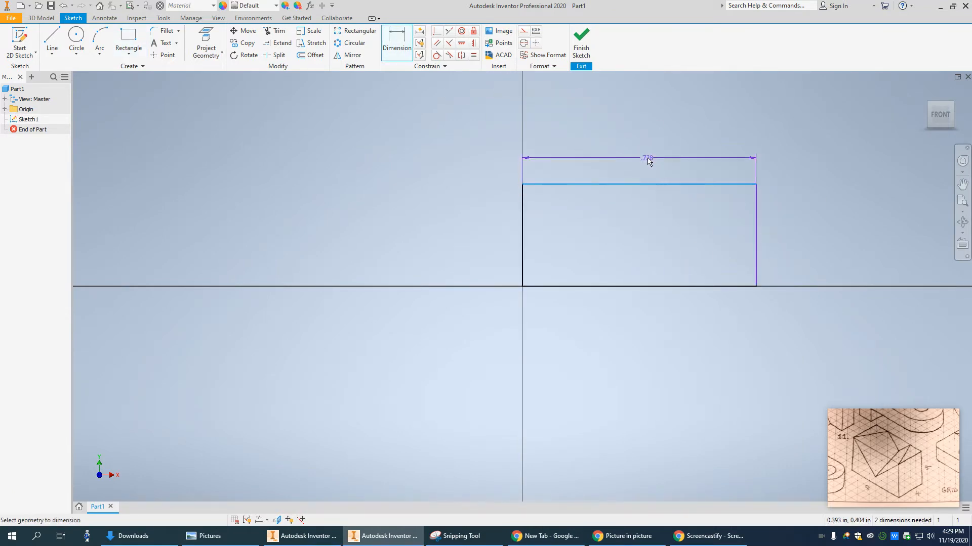
left_click(648, 158)
type("8")
key("Return")
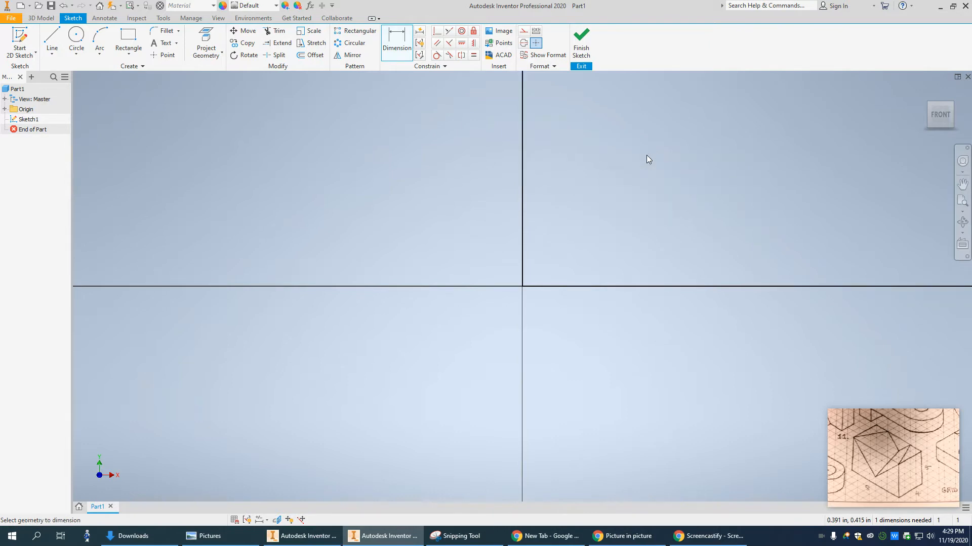
Step: Dimension the rectangle's right edge and set its height to 1.25 in
scroll(603, 157, "down", 4)
scroll(603, 157, "up", 2)
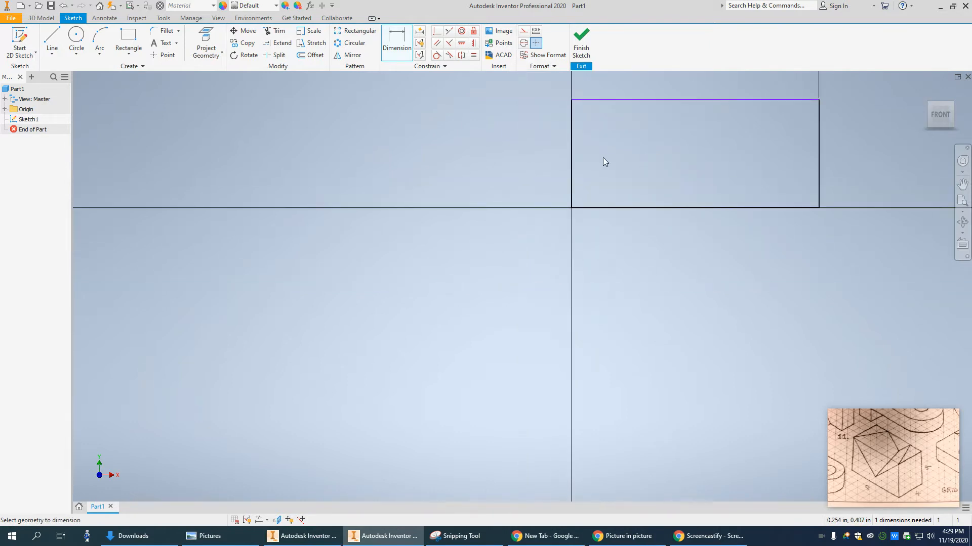
middle_click_drag(603, 158, 362, 247)
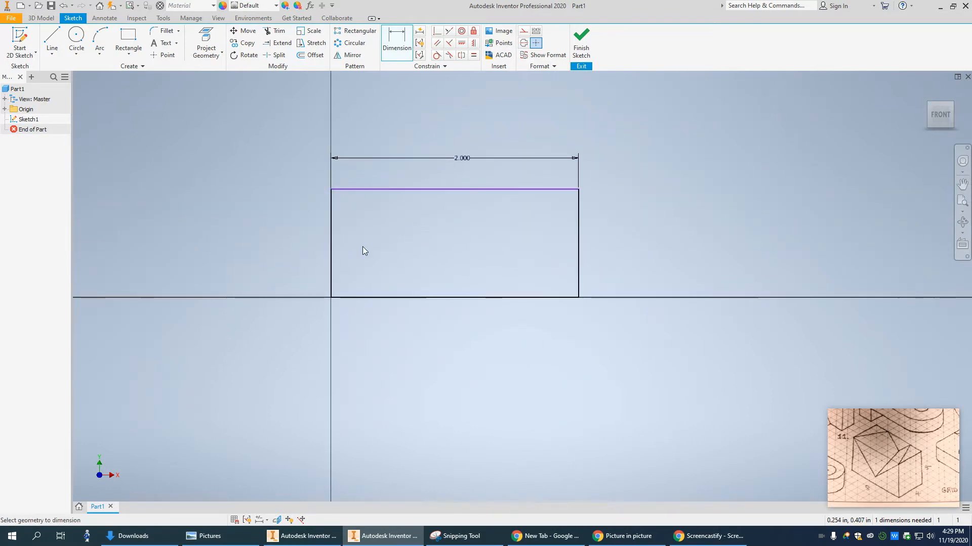
left_click(578, 221)
left_click(621, 228)
type("1.25")
key("Return")
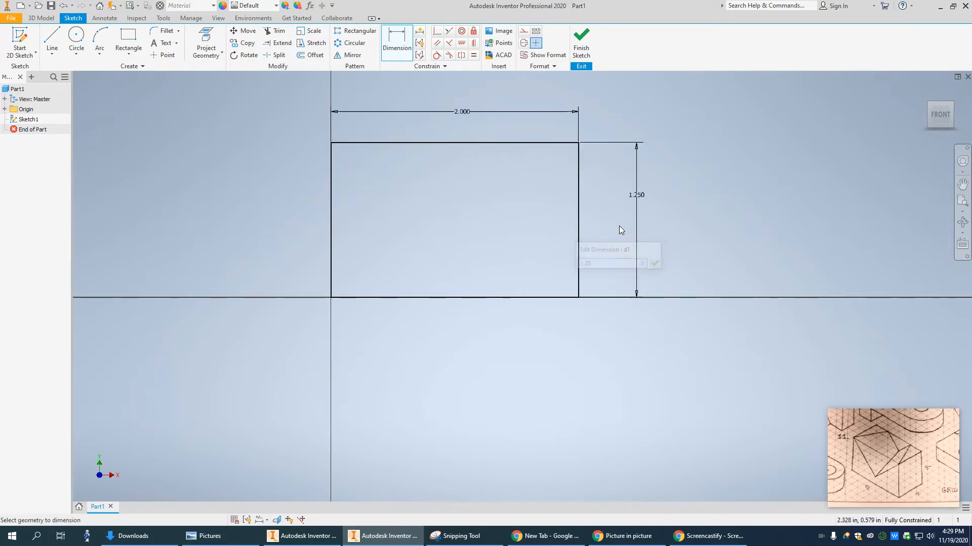
Step: Finish the sketch and extrude the rectangle 1 in into a solid block
left_click(581, 41)
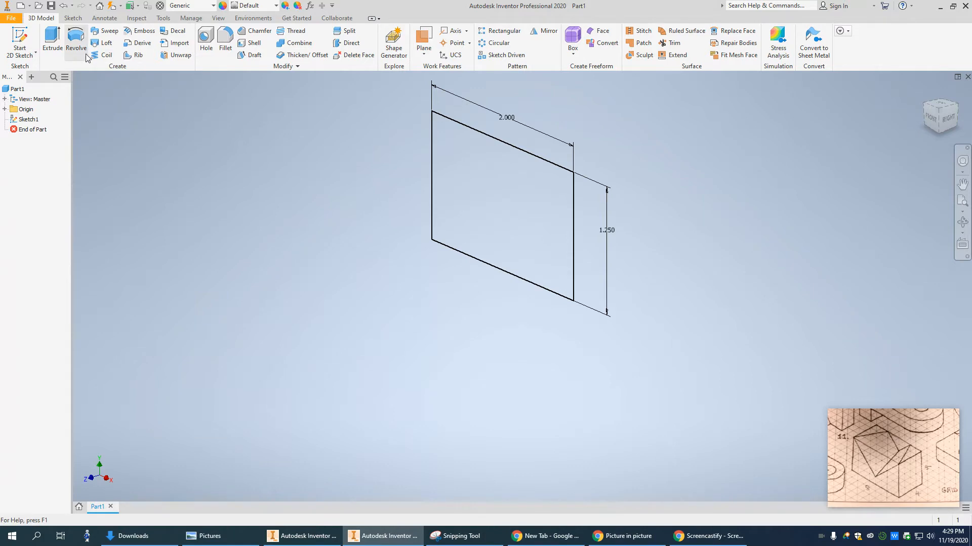
left_click(53, 39)
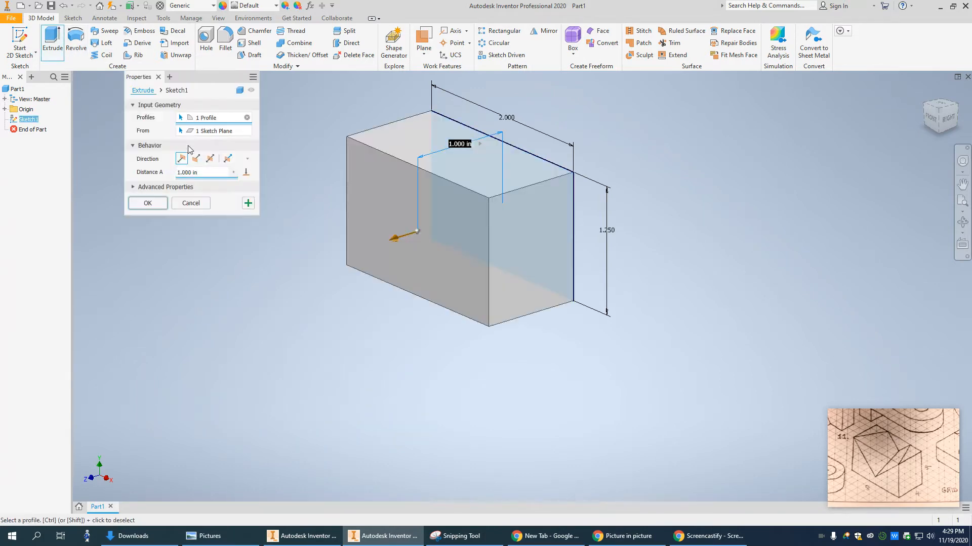
left_click(165, 203)
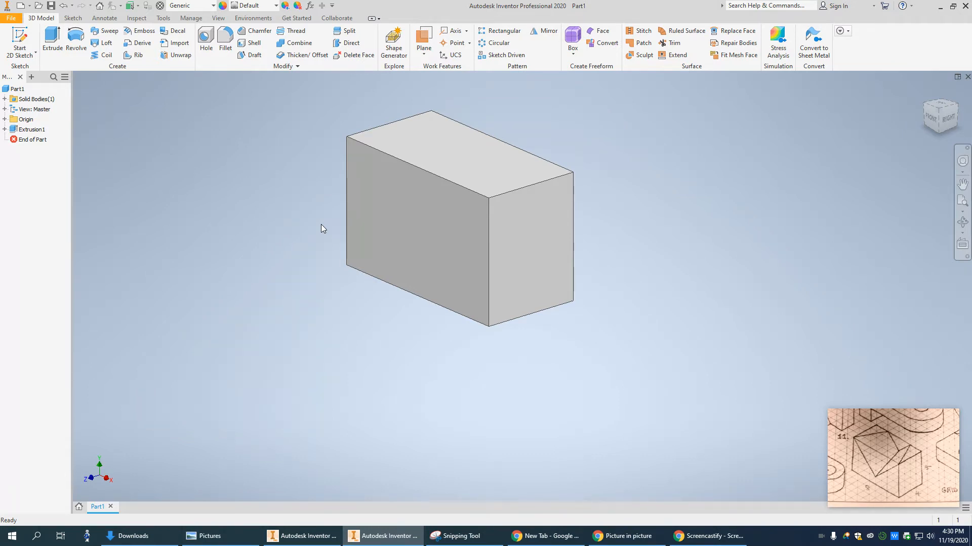
Step: Sketch a downward-pointing V on the block's front face, joining both top corners to an apex about 1.04 in across and 0.48 in up
right_click(401, 227)
left_click(402, 257)
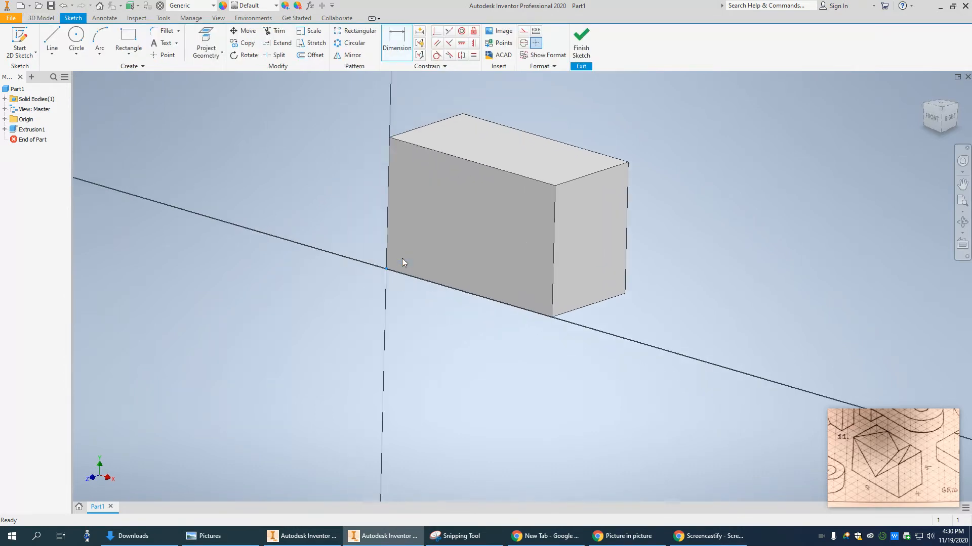
middle_click_drag(402, 259, 292, 277)
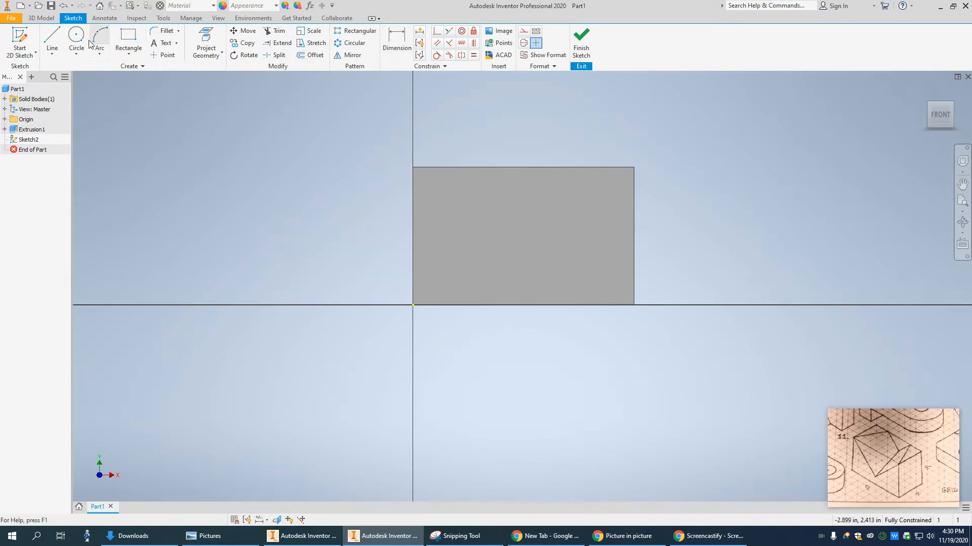
left_click(53, 40)
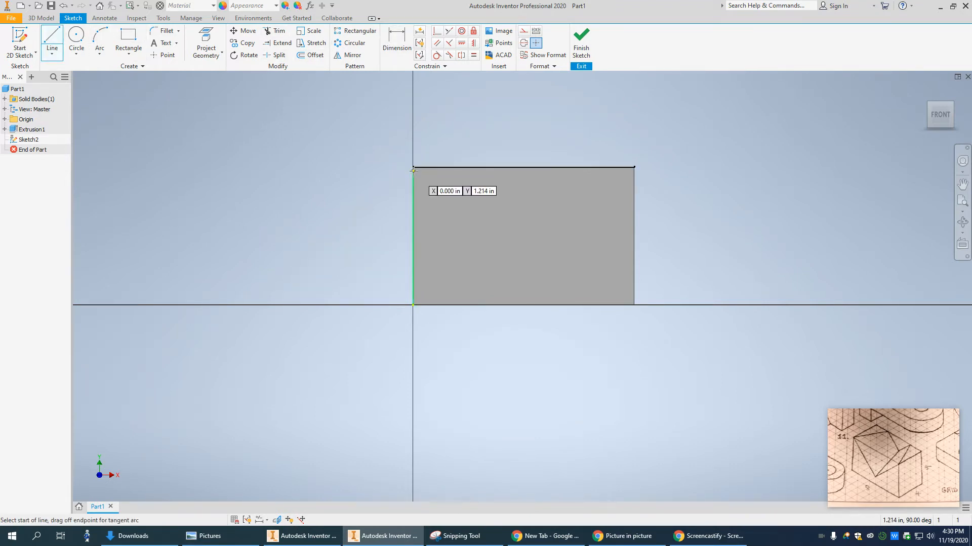
left_click(413, 167)
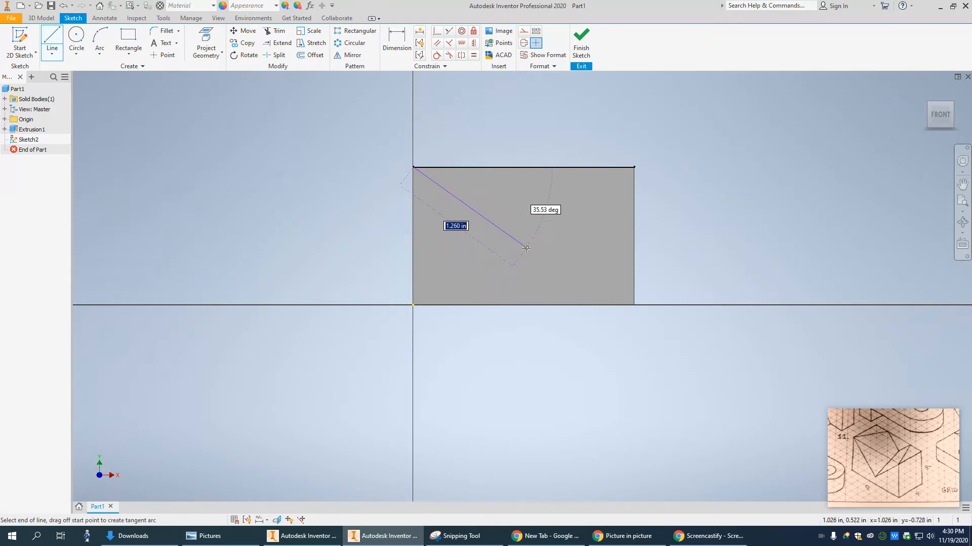
left_click(528, 252)
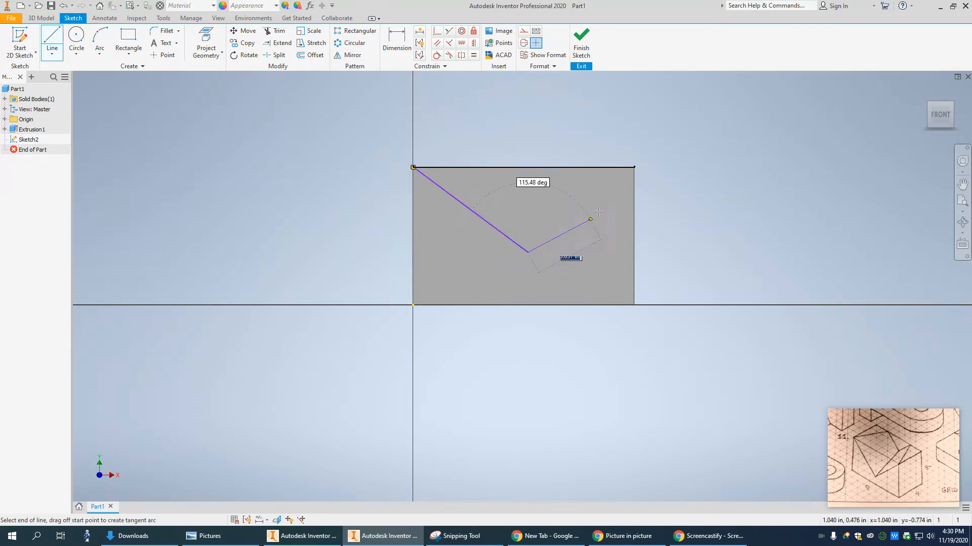
left_click(634, 167)
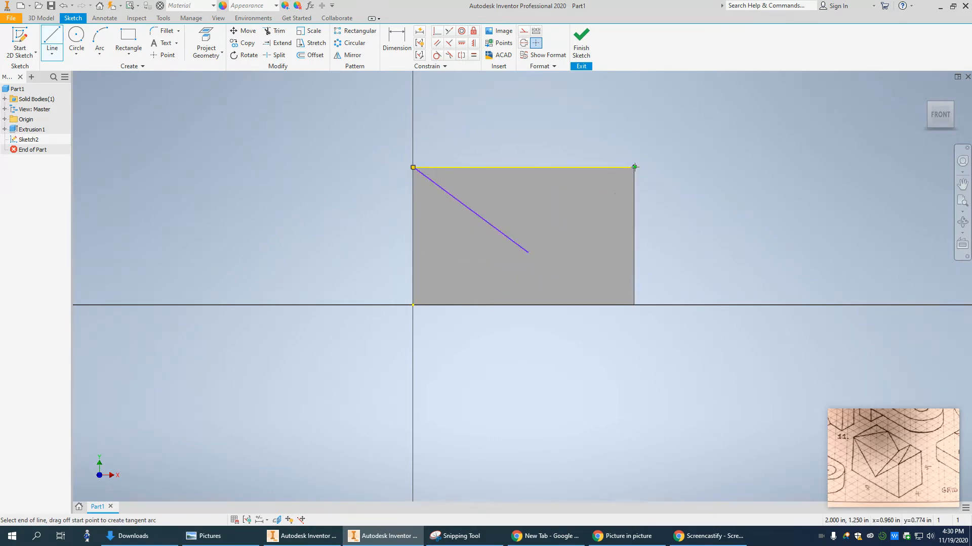
left_click(413, 167)
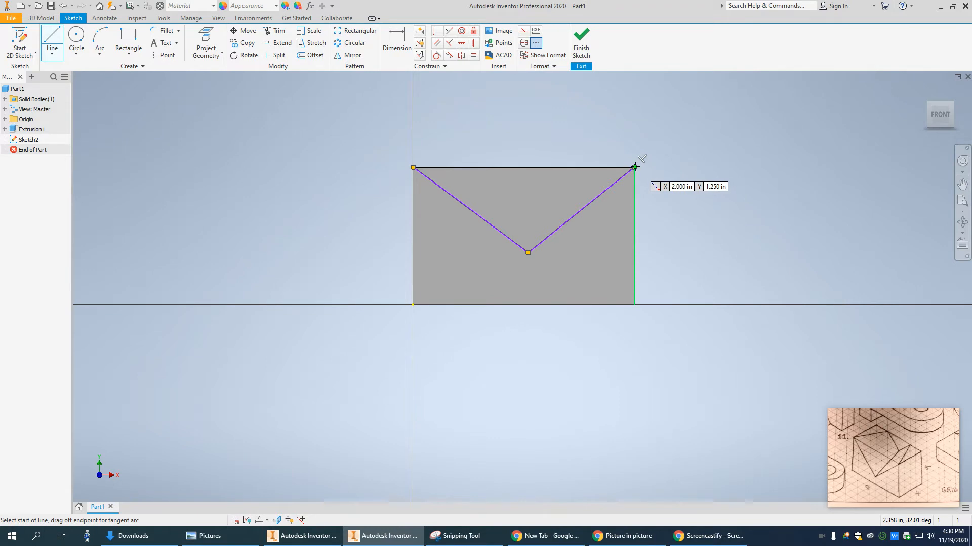
key("Escape")
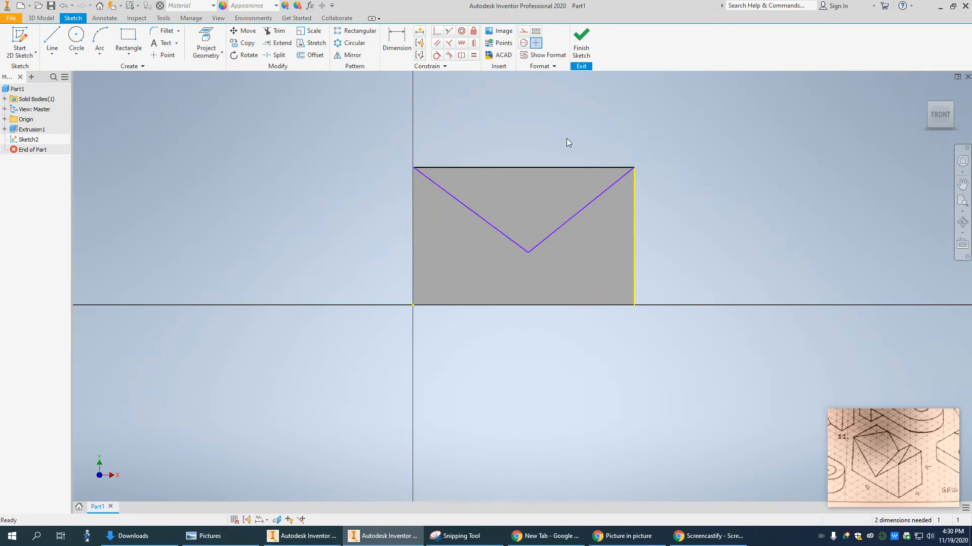
Step: Dimension the V's apex 0.25 in above the bottom edge of the front face
left_click(396, 40)
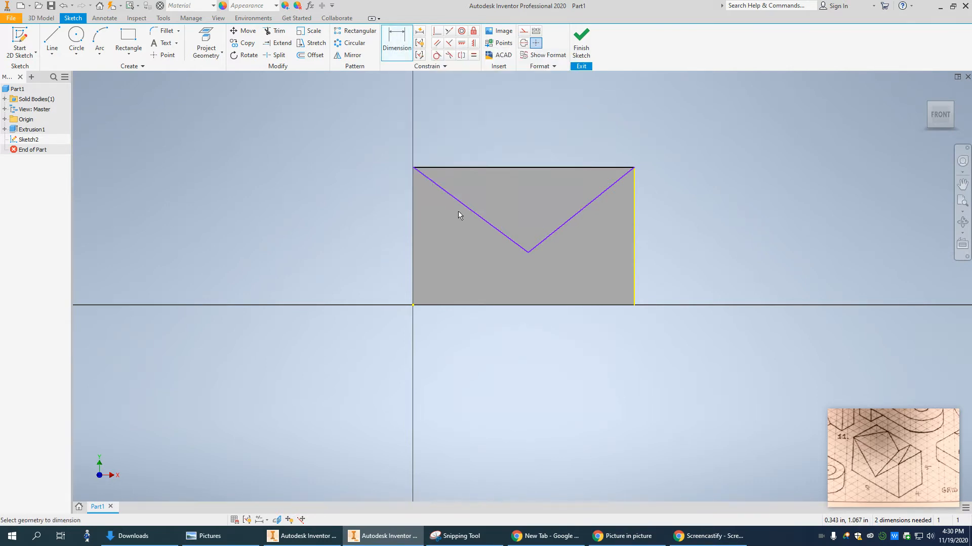
left_click(529, 252)
left_click(530, 305)
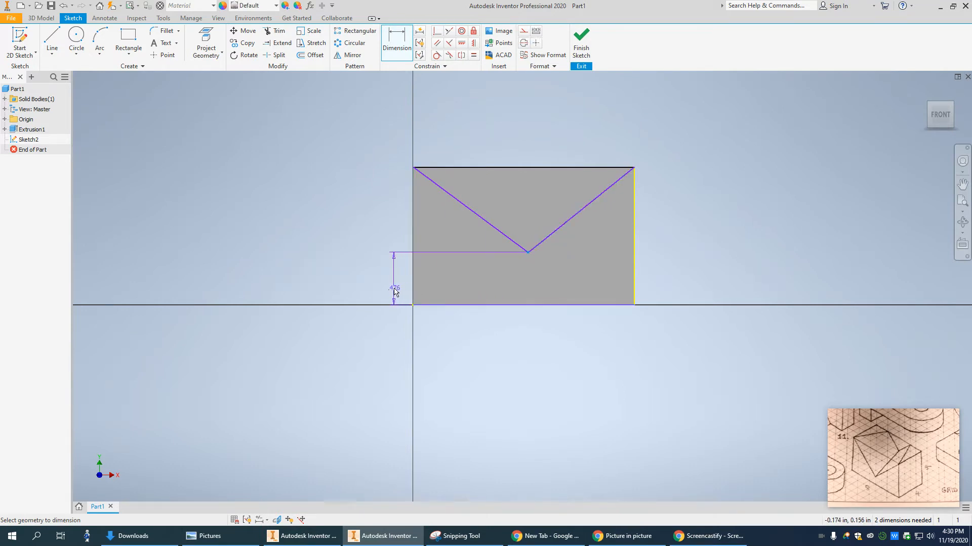
left_click(387, 289)
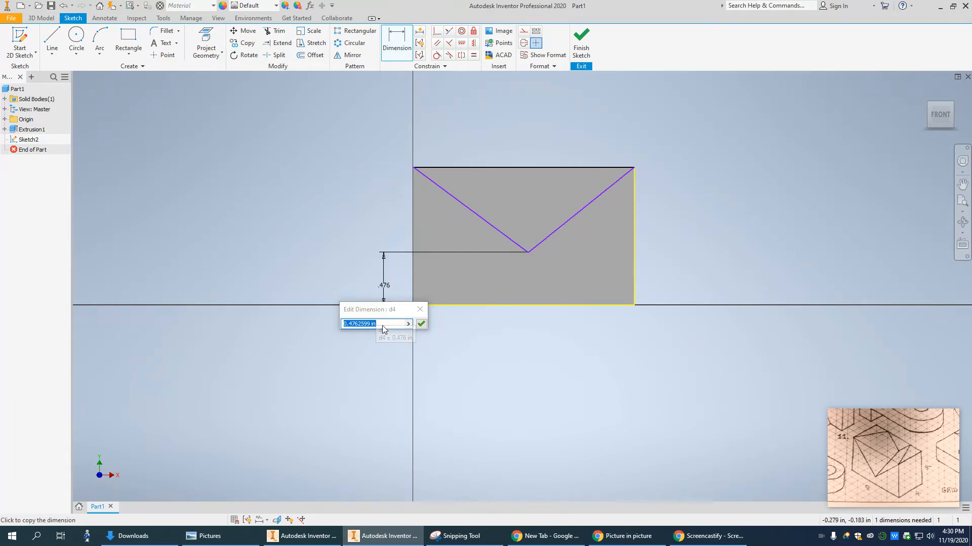
type("0.25")
key("Return")
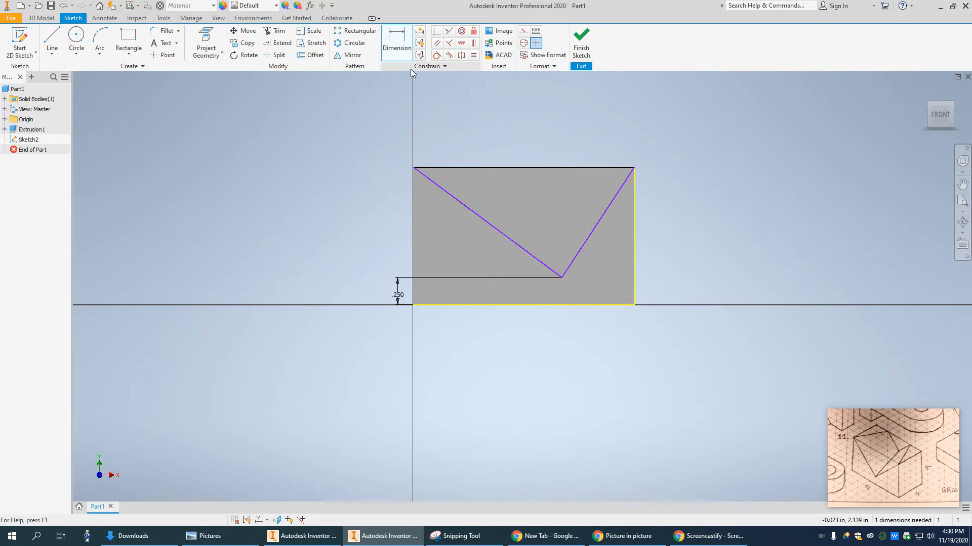
Step: Dimension the V's apex 1 in horizontally from the front face's right edge, and finish the sketch
left_click(396, 39)
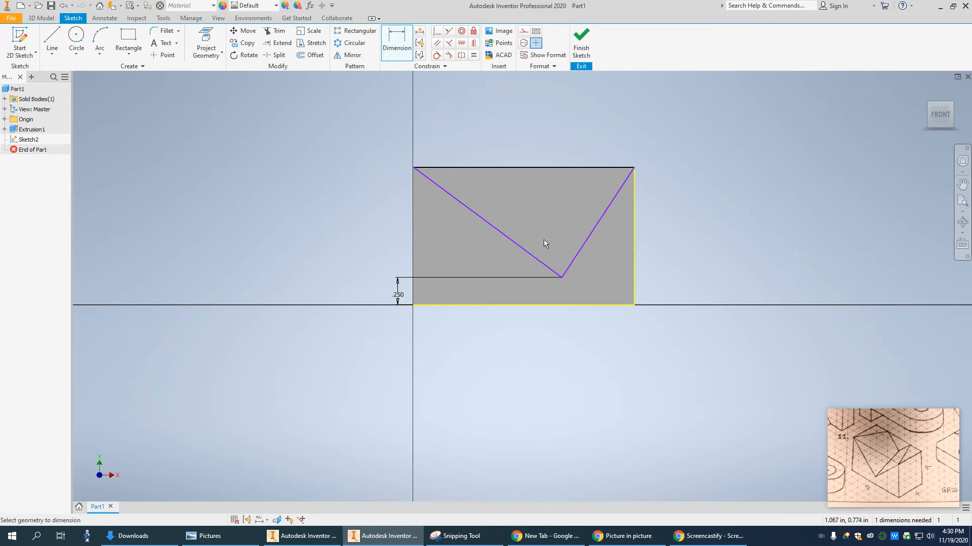
left_click(561, 276)
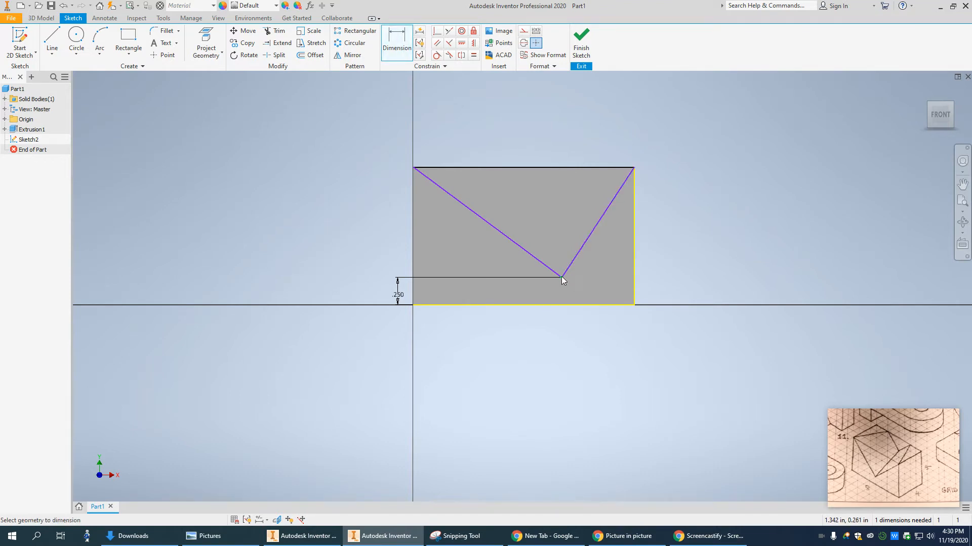
left_click(636, 275)
left_click(612, 339)
type("1")
key("Return")
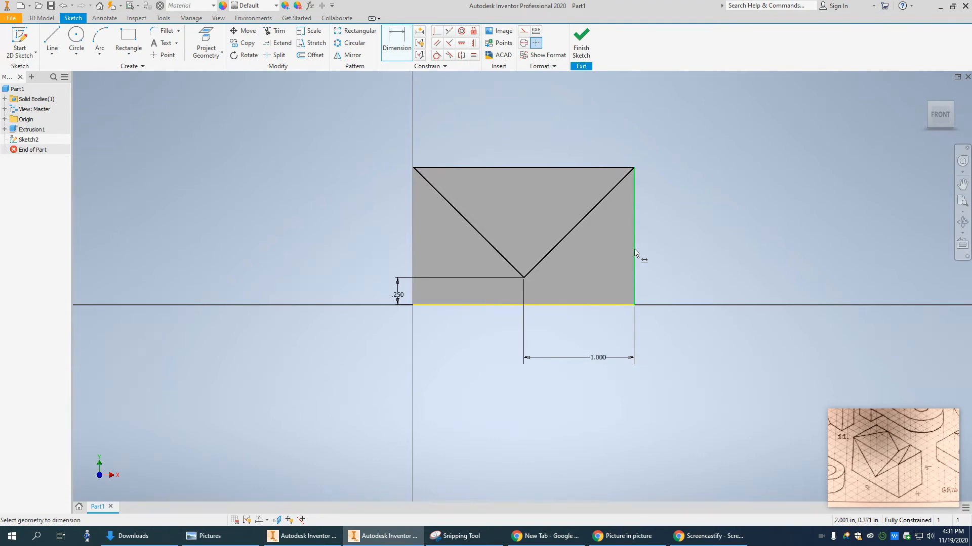
left_click(582, 40)
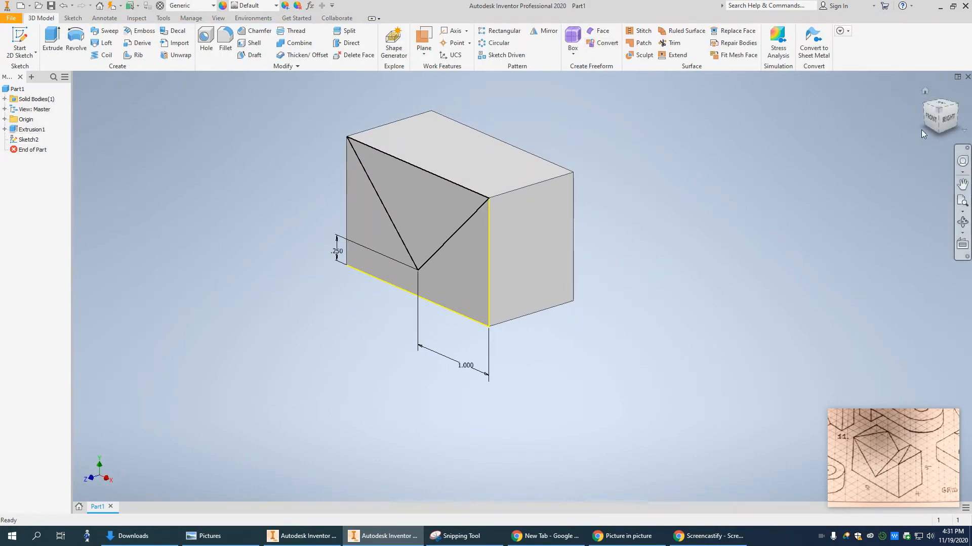
Step: Start a sketch on the block's back face and draw a smaller downward-pointing V with both ends on the middle part of the top edge
left_click(940, 119)
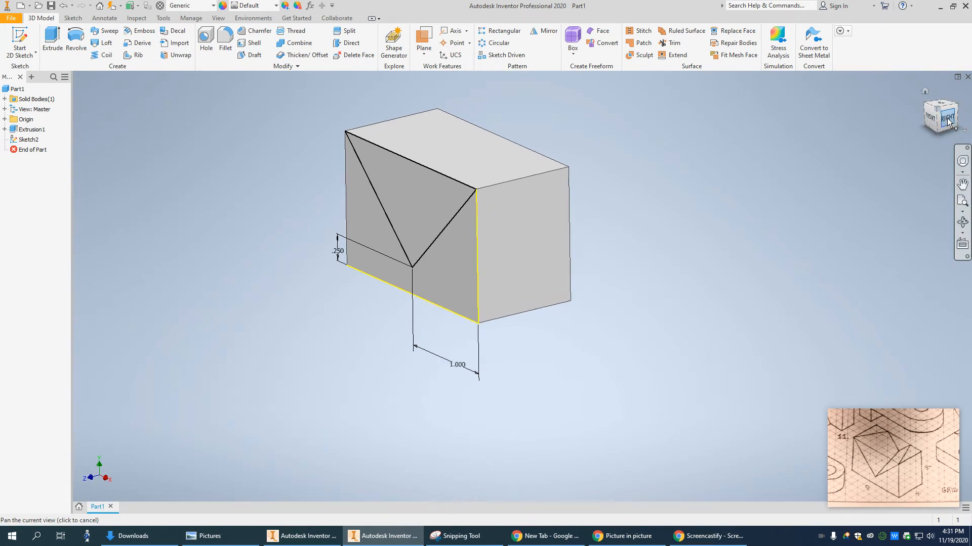
left_click(922, 114)
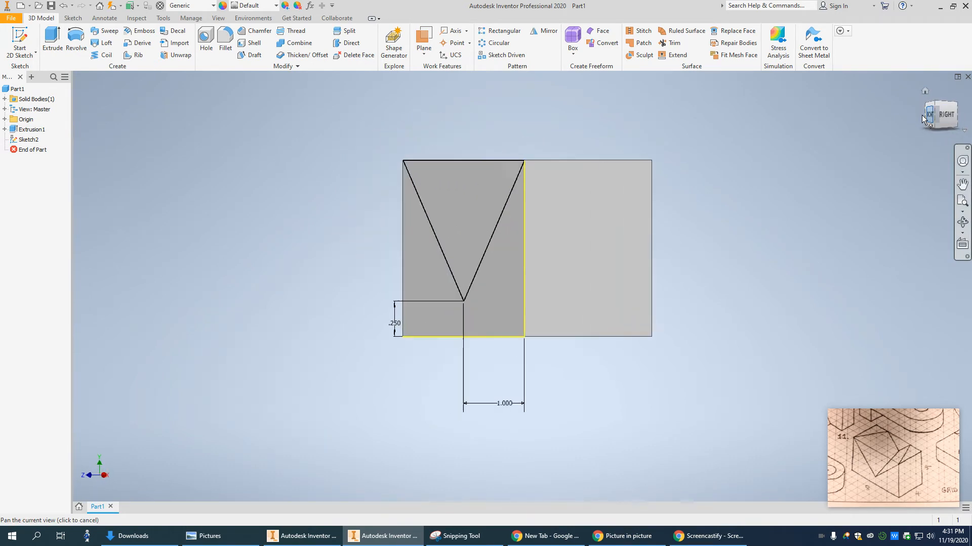
left_click(921, 115)
left_click(922, 115)
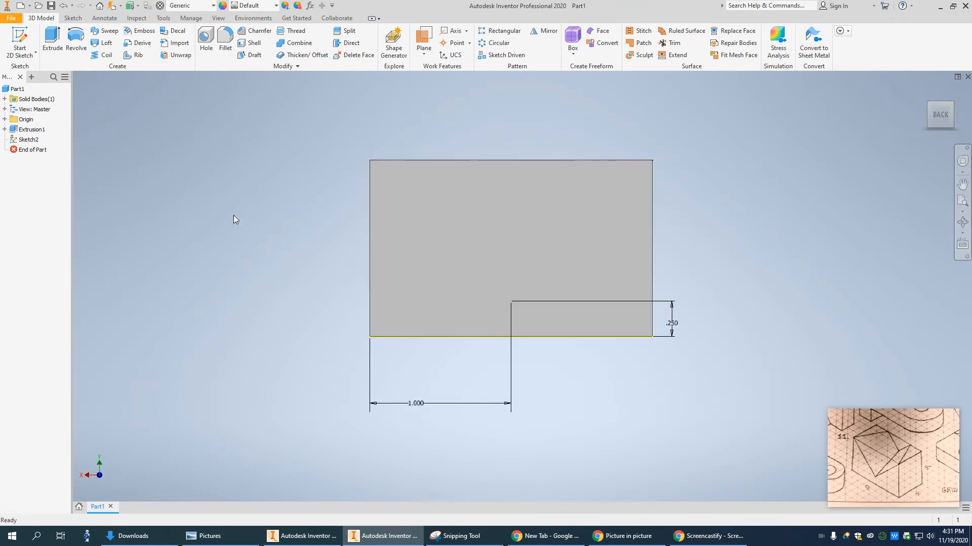
right_click(423, 201)
left_click(423, 225)
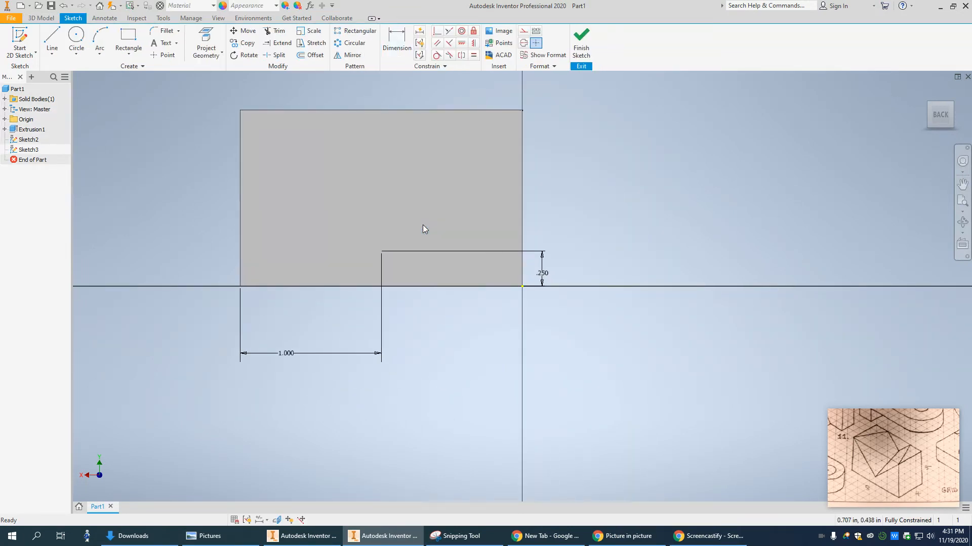
left_click(55, 40)
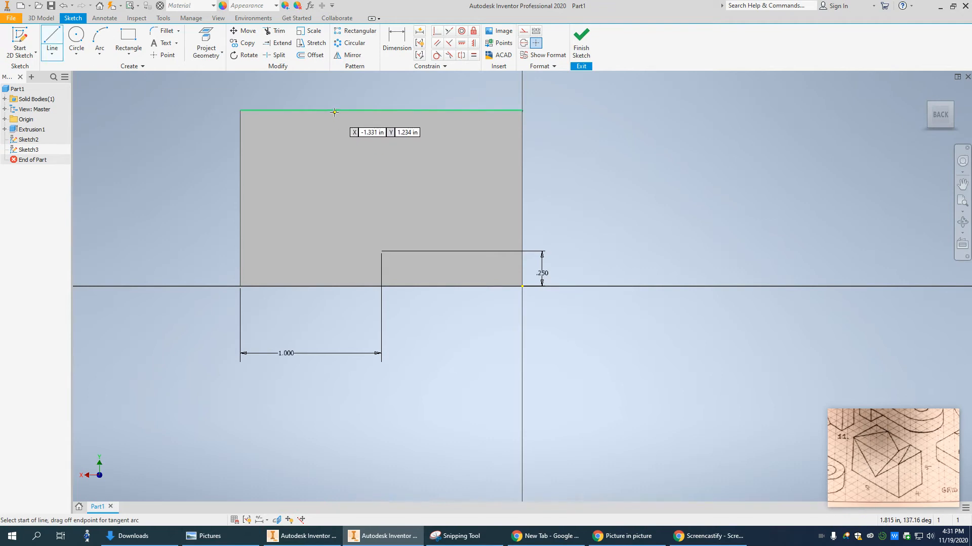
left_click(332, 110)
left_click(386, 170)
double_click(458, 110)
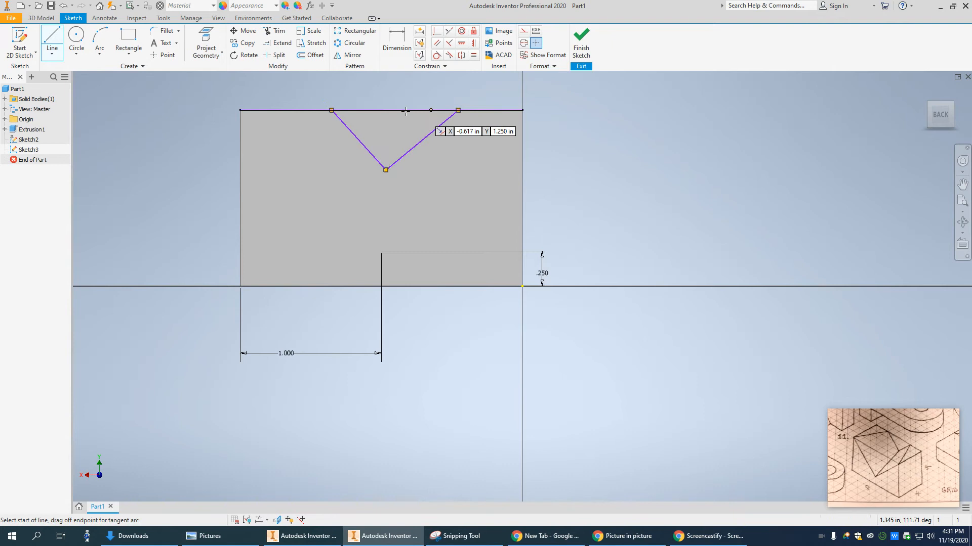
Step: Close the V on the back face into a triangle with a line along the top edge joining its two upper ends
left_click(331, 110)
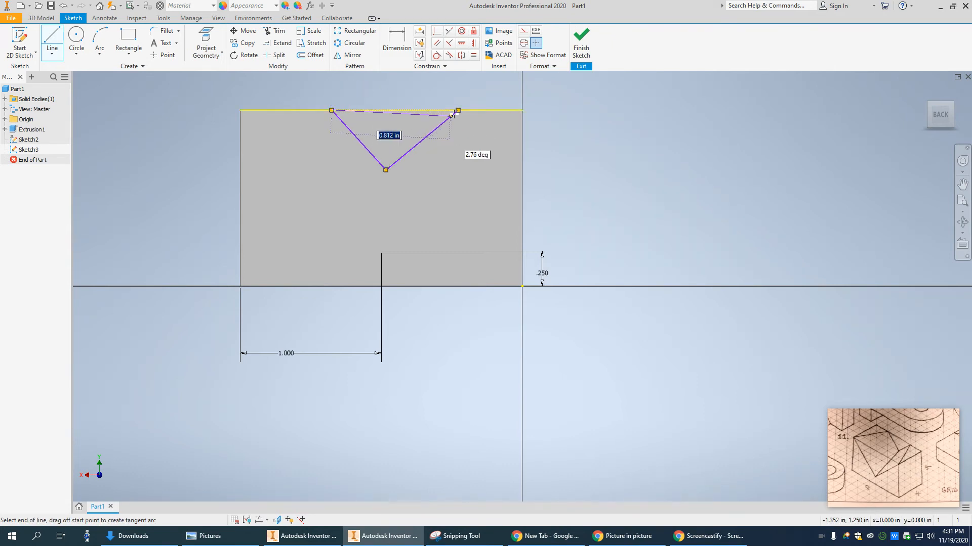
double_click(458, 110)
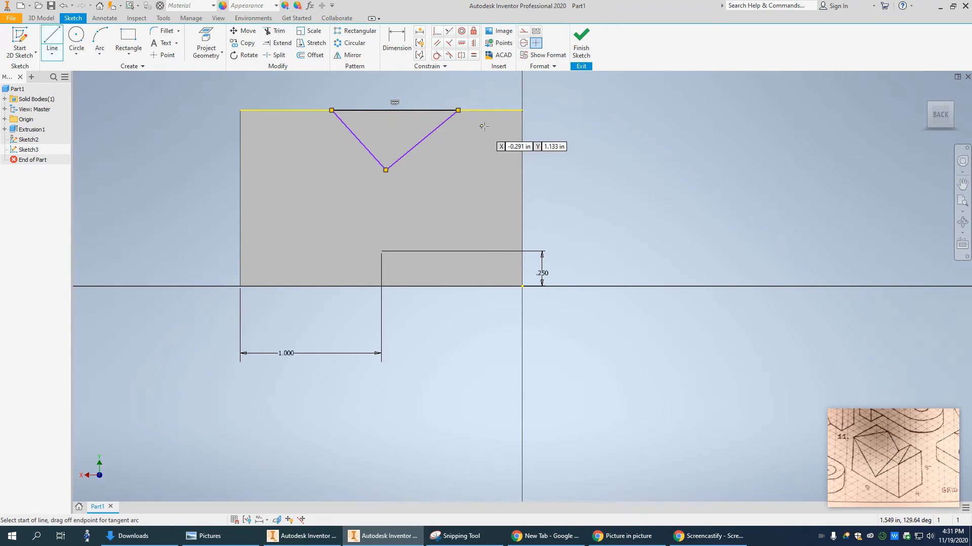
right_click(584, 166)
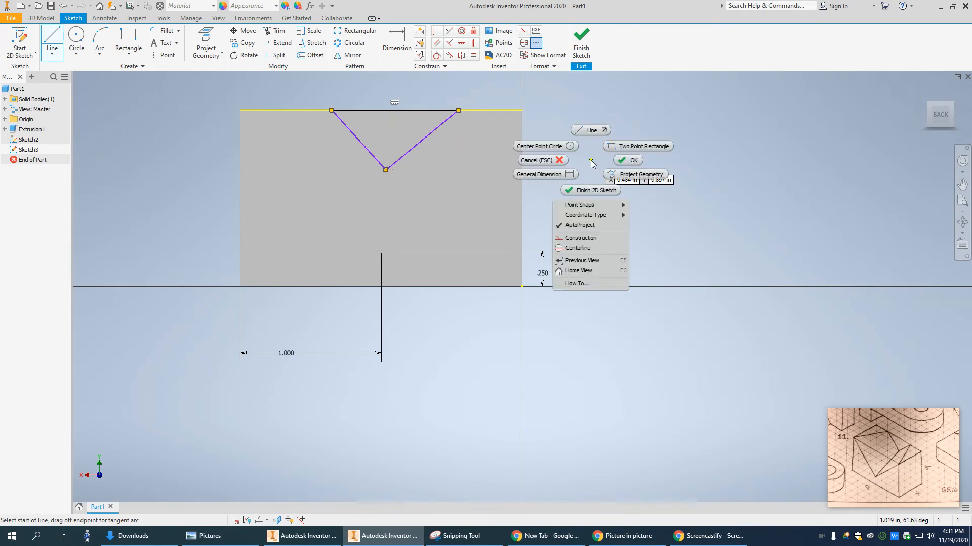
left_click(621, 168)
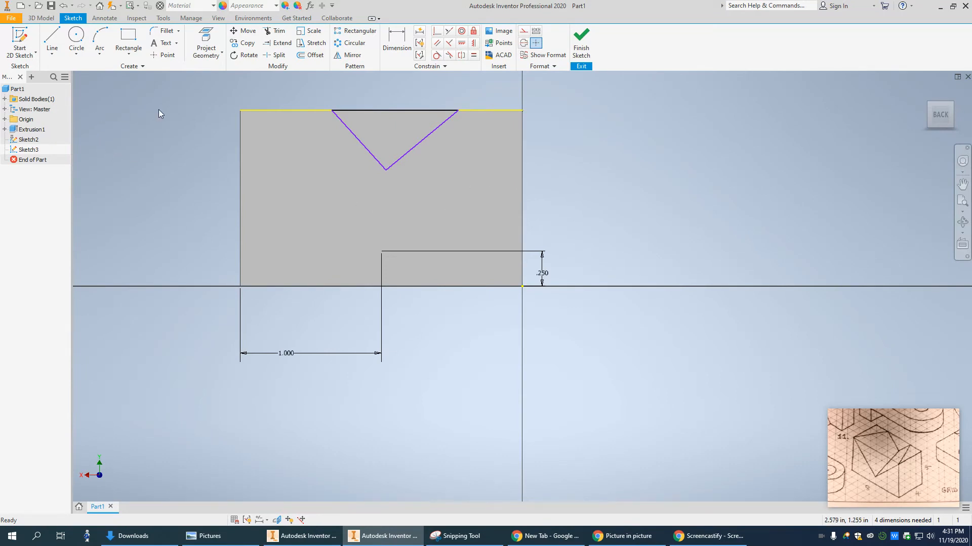
Step: Dimension the triangle's upper-left corner 0.5 in horizontally from the back face's left edge
left_click(397, 41)
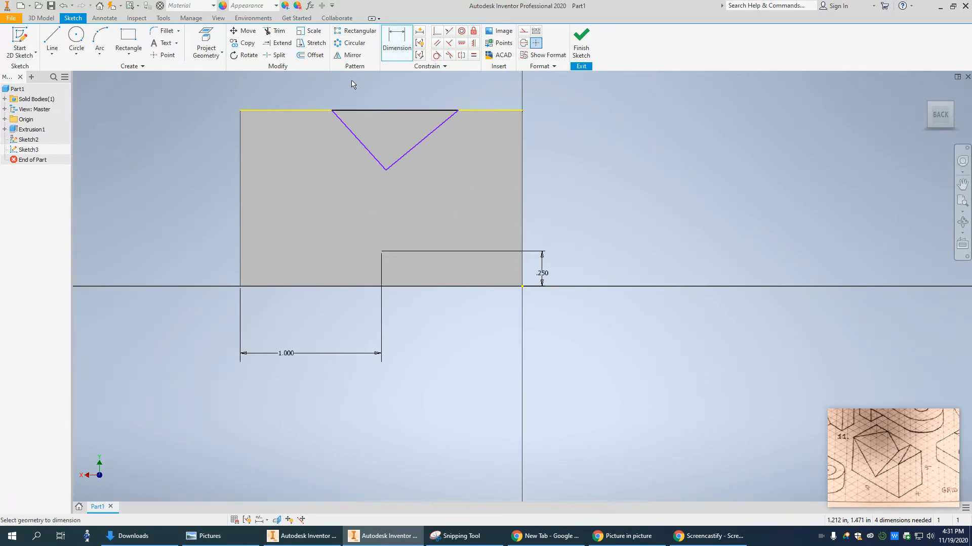
left_click(332, 111)
left_click(240, 130)
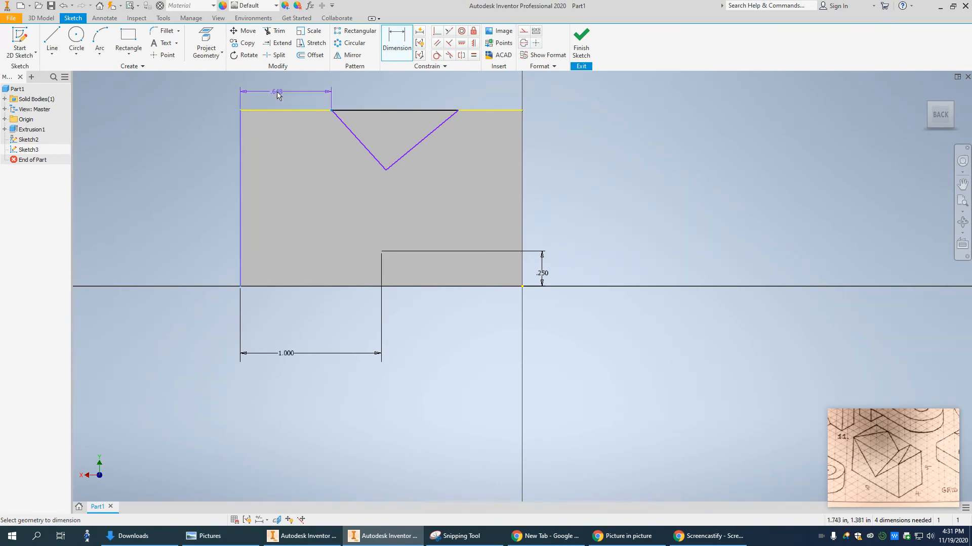
left_click(278, 91)
type(".")
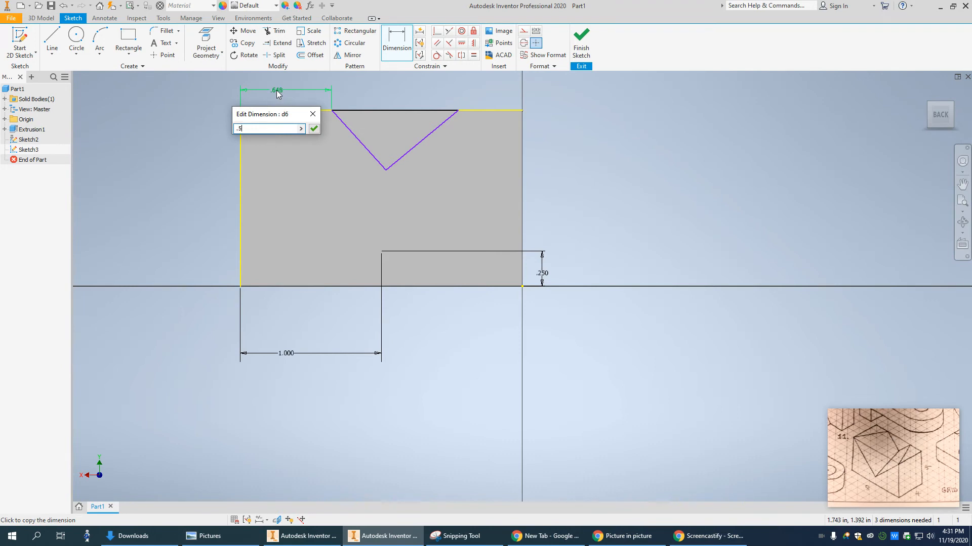
type("5")
key("Return")
Step: Dimension the triangle's upper-right corner 0.5 in horizontally from the back face's right edge
left_click(458, 110)
left_click(522, 110)
left_click(494, 152)
type(".5")
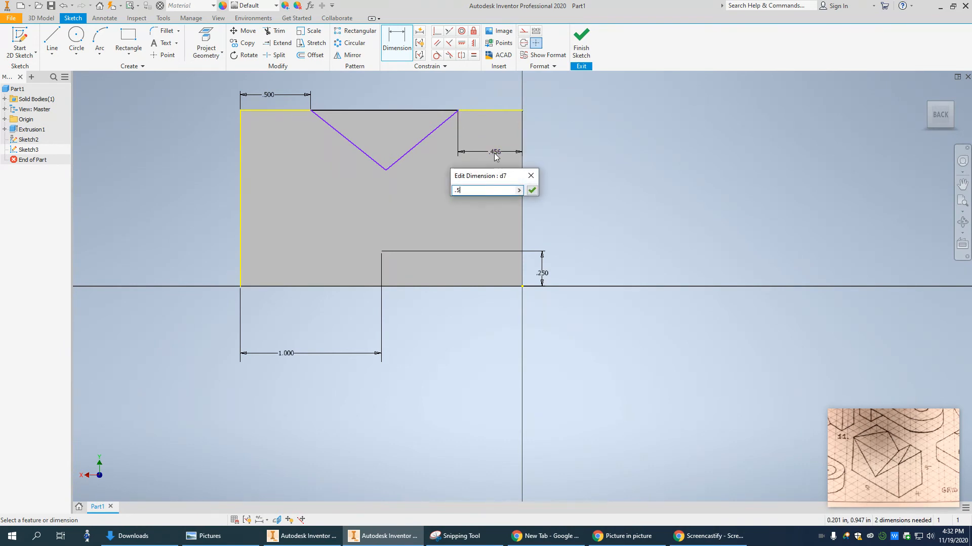
key("Return")
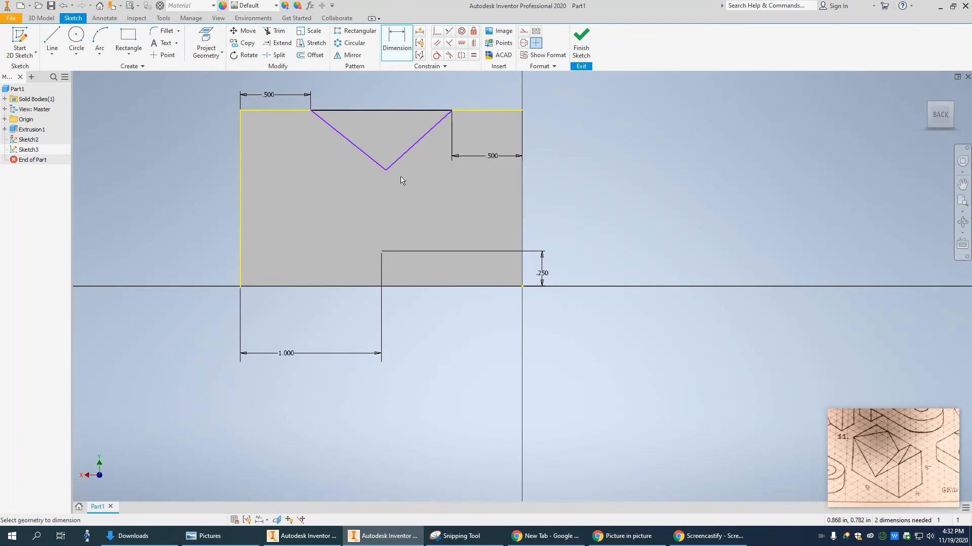
Step: Dimension the triangle's lower apex 0.5 in vertically below the top edge of the back face
left_click(385, 170)
left_click(397, 110)
left_click(205, 144)
type(".5")
key("Return")
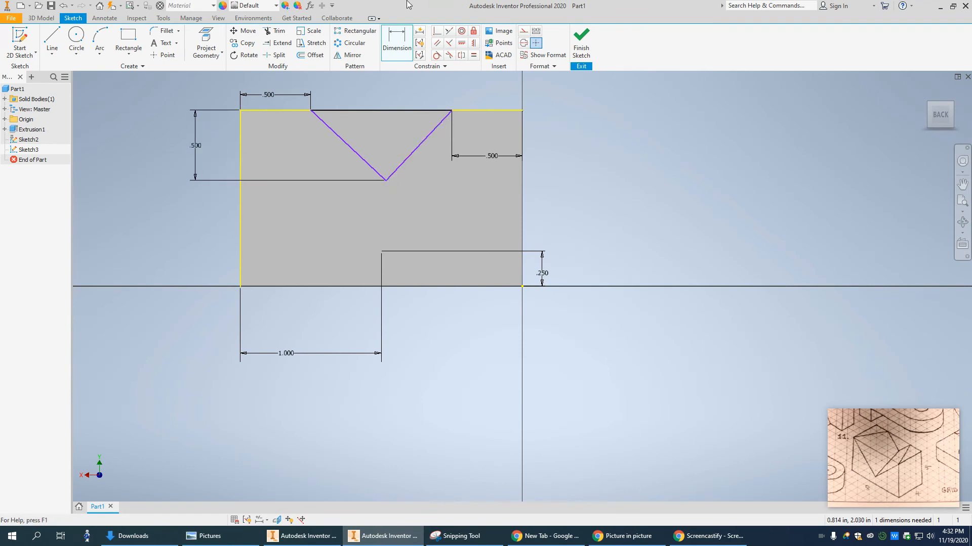
Step: Dimension the triangle's apex 1 in horizontally from the back face's right edge, and finish the sketch
left_click(386, 180)
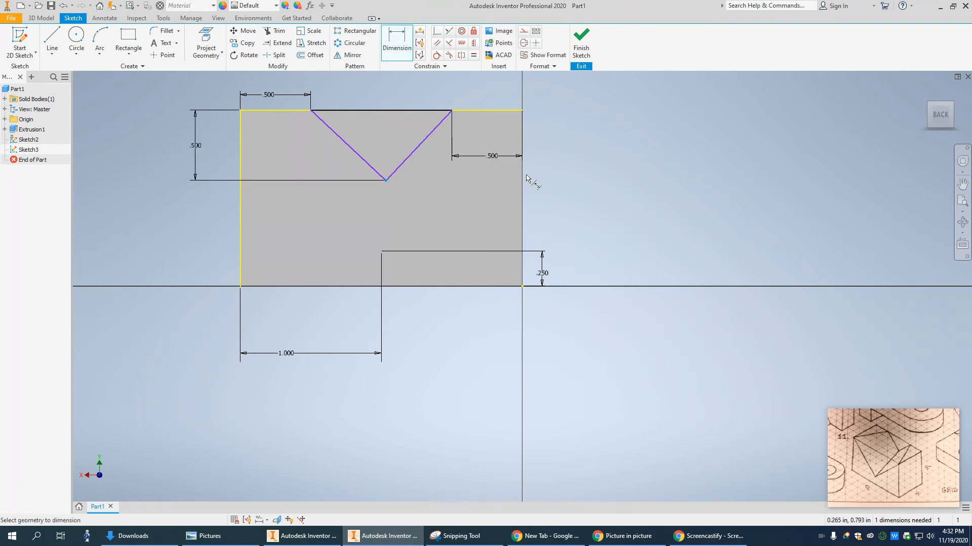
left_click(521, 213)
left_click(499, 396)
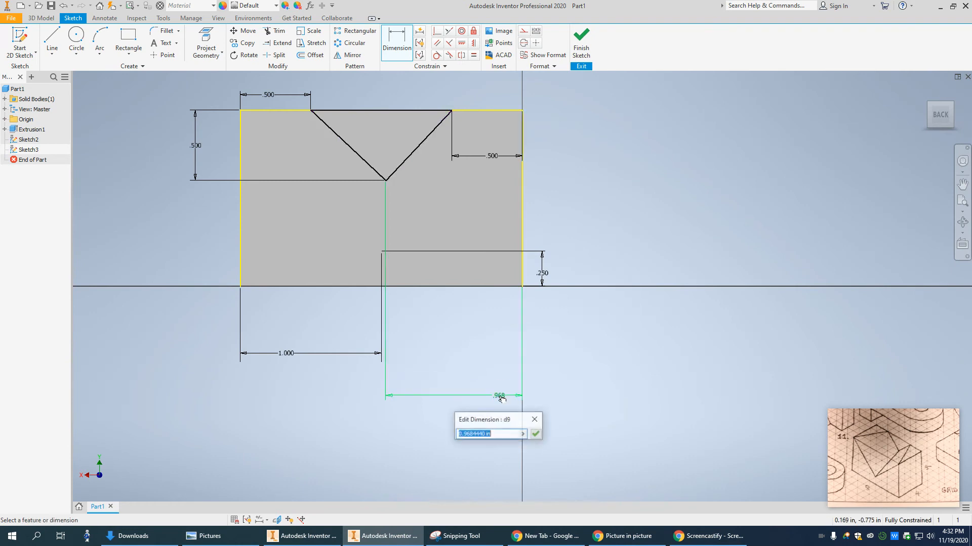
type("1")
key("Return")
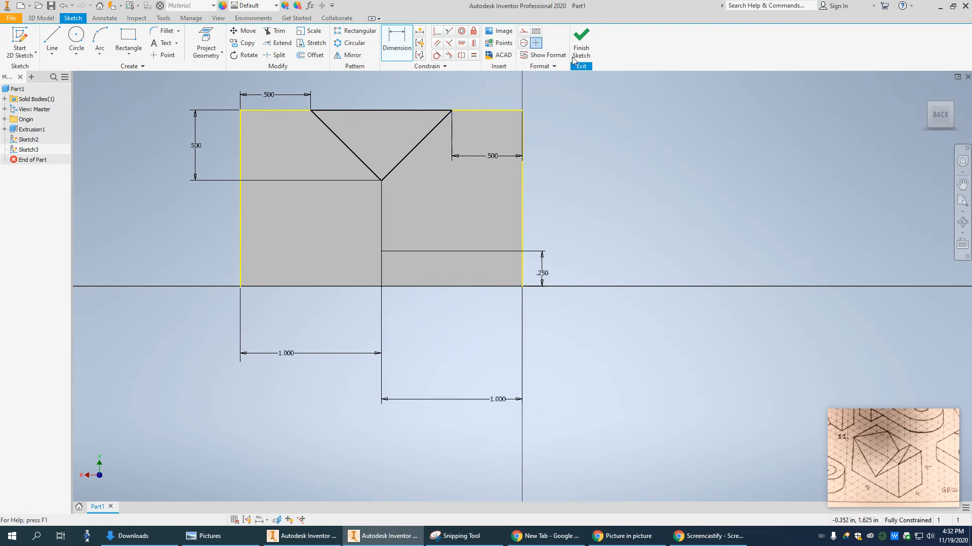
left_click(583, 45)
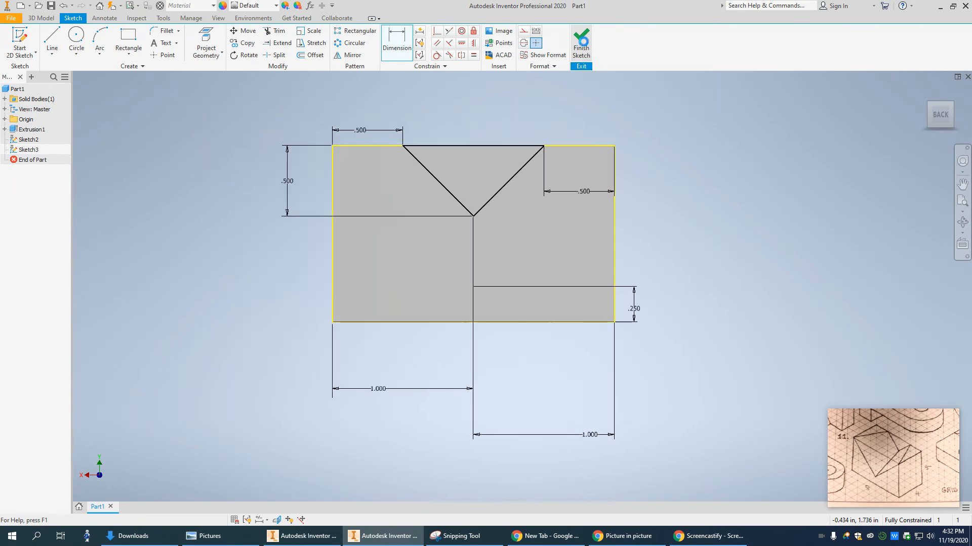
Step: Cut a V-shaped groove through the block with a Loft from the front triangle (Sketch2) to the back triangle (Sketch3)
left_click(924, 91)
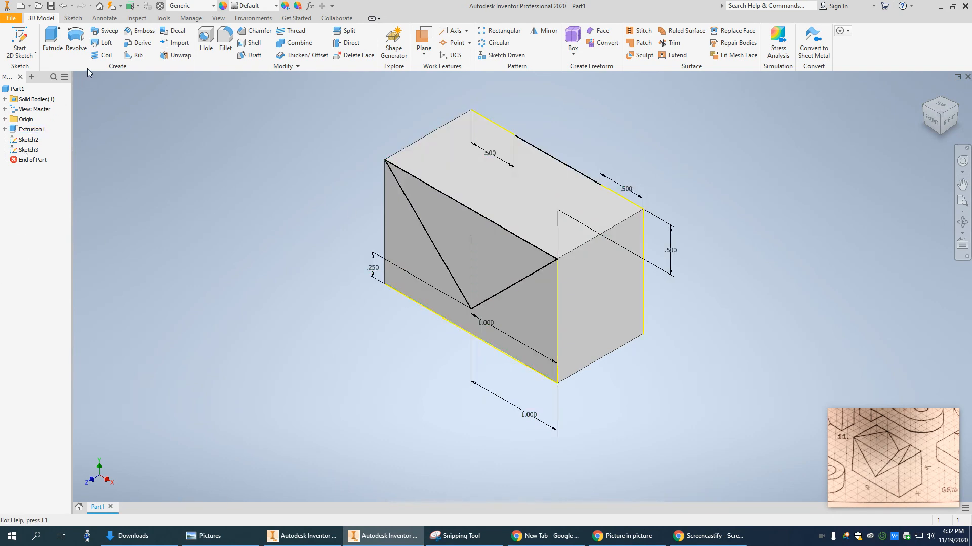
left_click(103, 43)
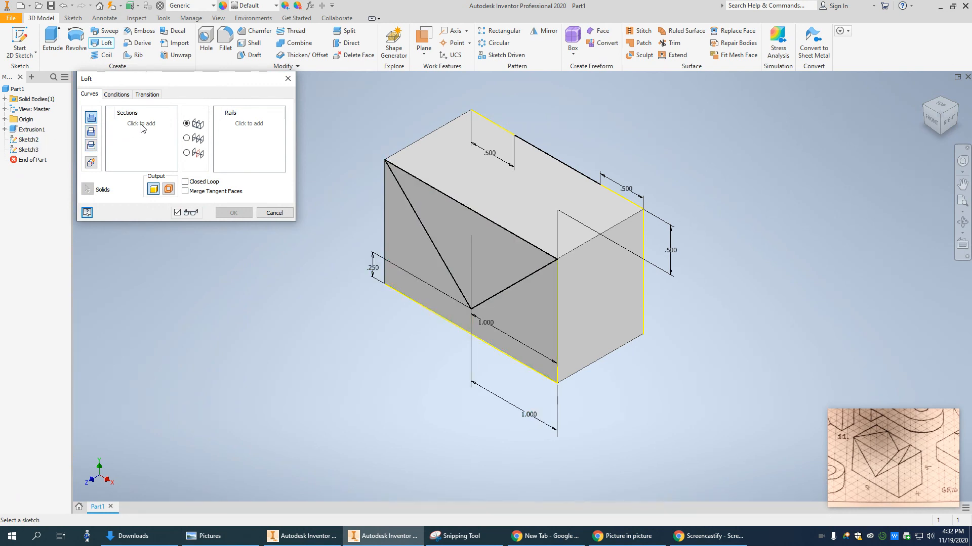
left_click(29, 140)
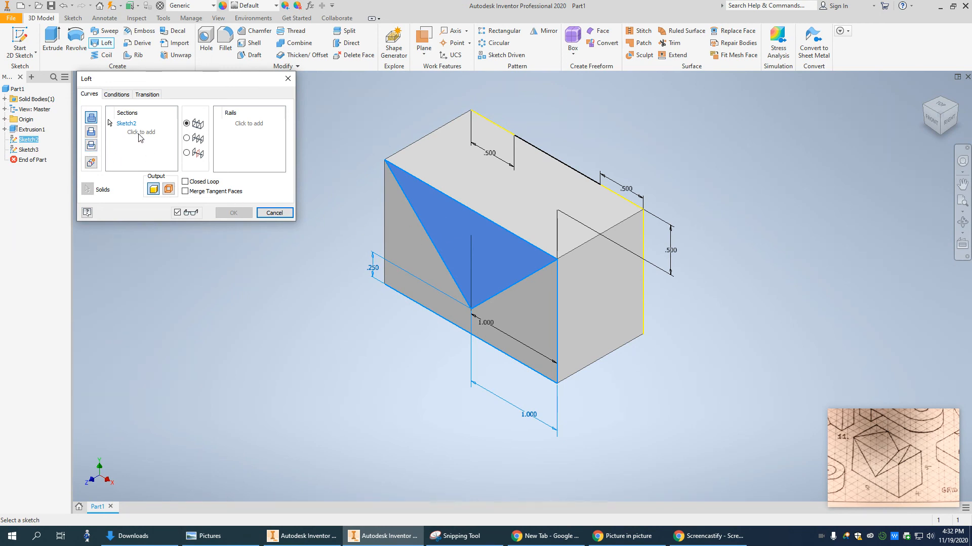
left_click(28, 150)
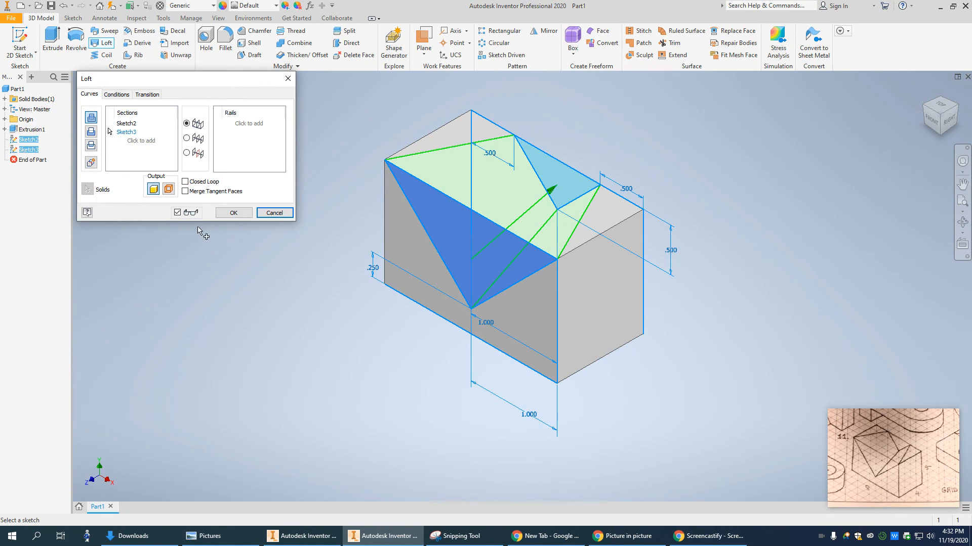
left_click(91, 132)
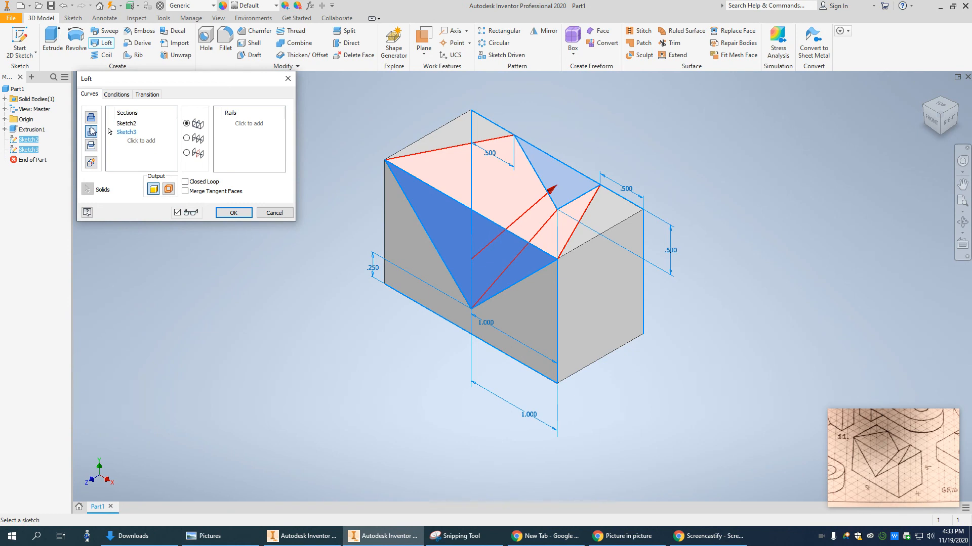
left_click(229, 212)
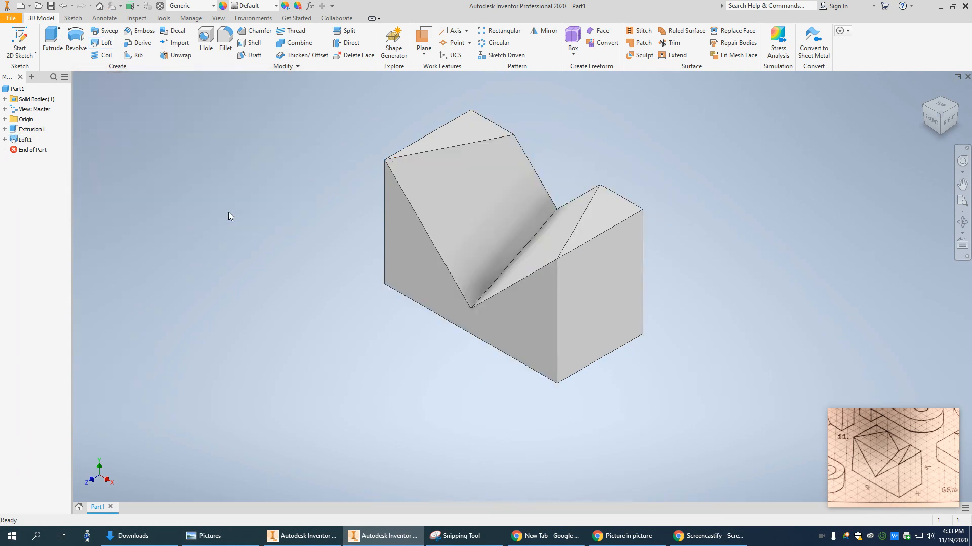